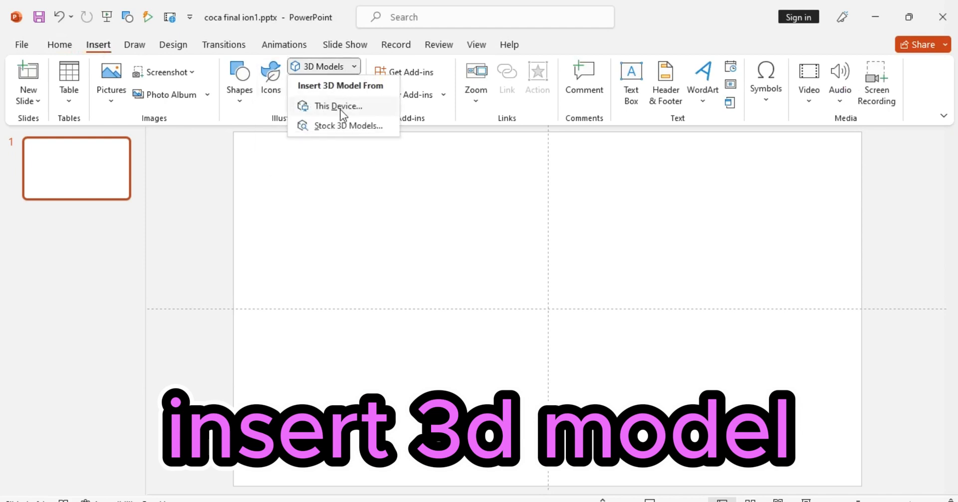
Insert the 3D models coca_cola_bottle.glb and coca_cola_soda_can.glb from the coca folder in Downloads.
{"action": "left_click", "coordinate": [343, 107]}
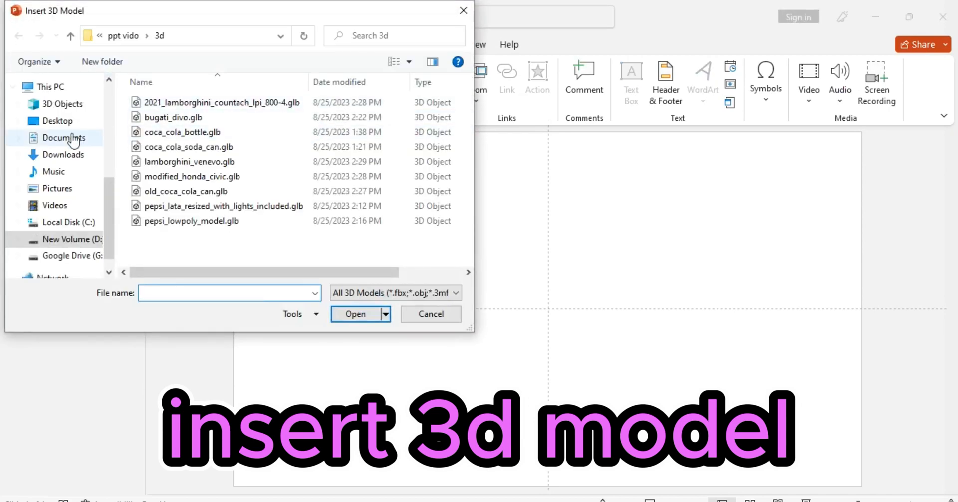
{"action": "left_click", "coordinate": [64, 154]}
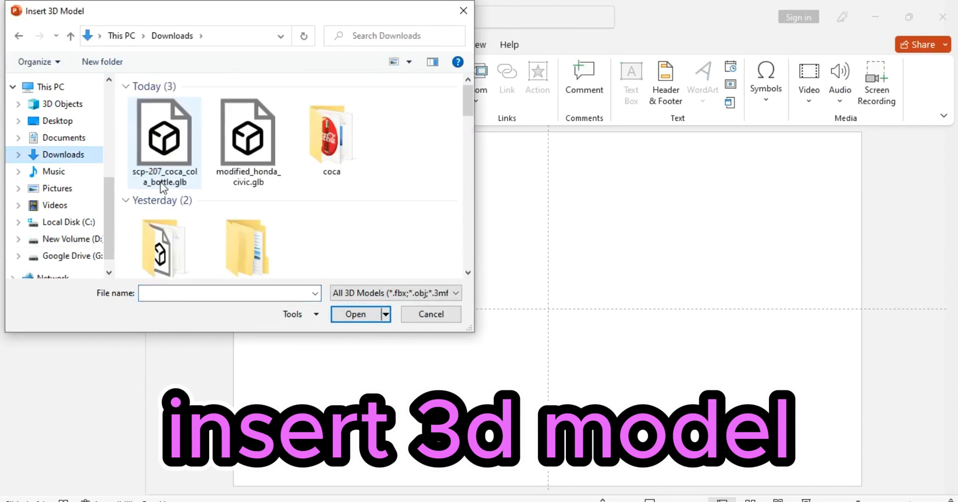
{"action": "double_click", "coordinate": [173, 242]}
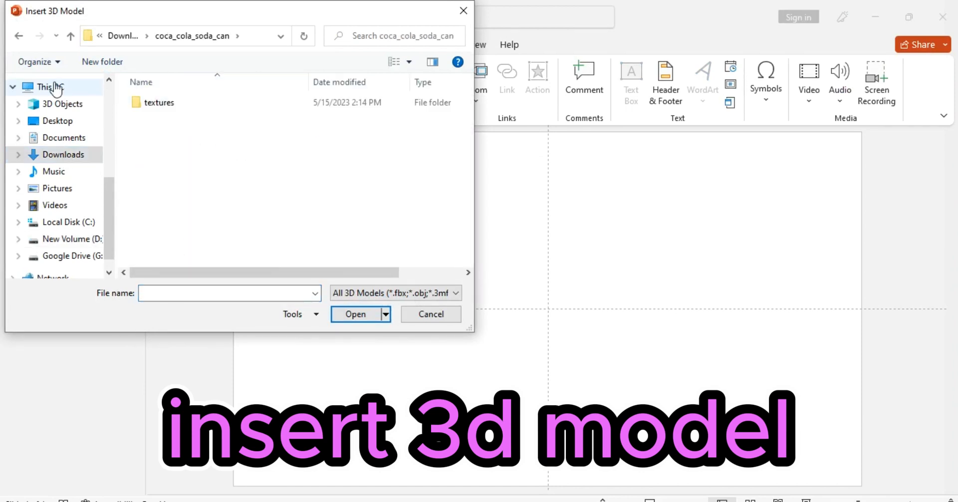
{"action": "left_click", "coordinate": [19, 36]}
{"action": "double_click", "coordinate": [320, 138]}
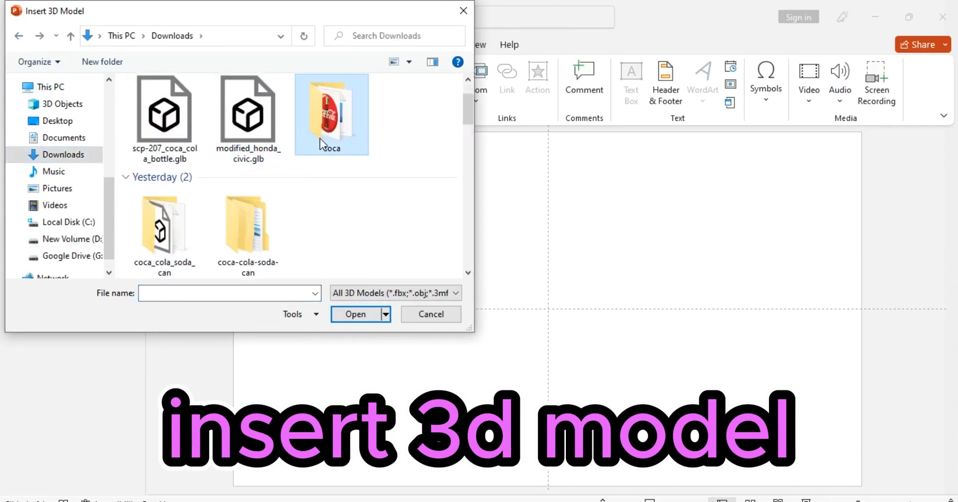
{"action": "left_click_drag", "start_coordinate": [294, 184], "coordinate": [145, 126]}
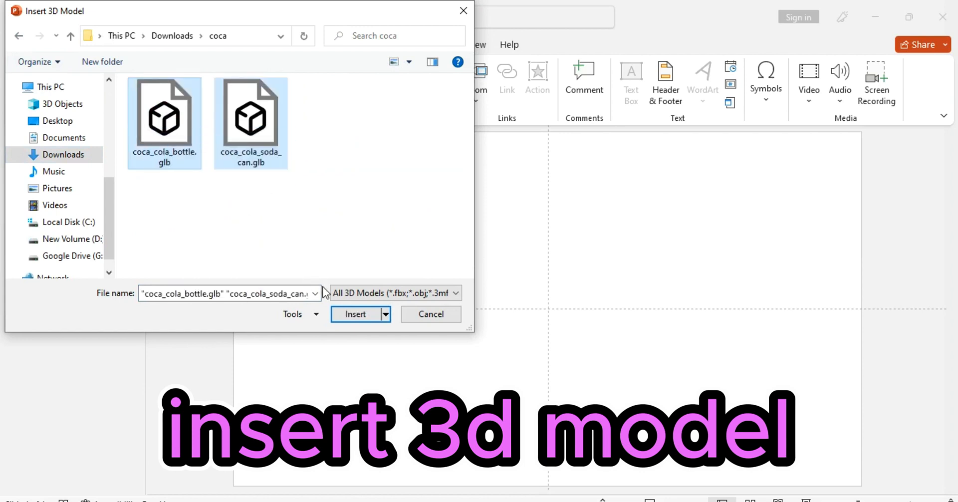
{"action": "left_click", "coordinate": [342, 314]}
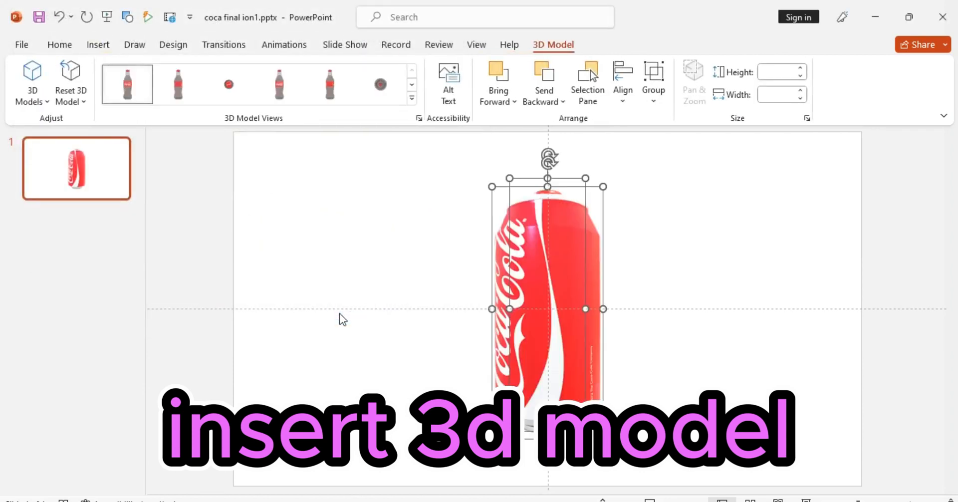
Place the can on the slide's left half and the bottle on the right half, resizing the bottle to about 4.38" by 2.19".
{"action": "left_click_drag", "start_coordinate": [573, 249], "coordinate": [629, 262]}
{"action": "left_click", "coordinate": [571, 226]}
{"action": "left_click_drag", "start_coordinate": [433, 280], "coordinate": [703, 279]}
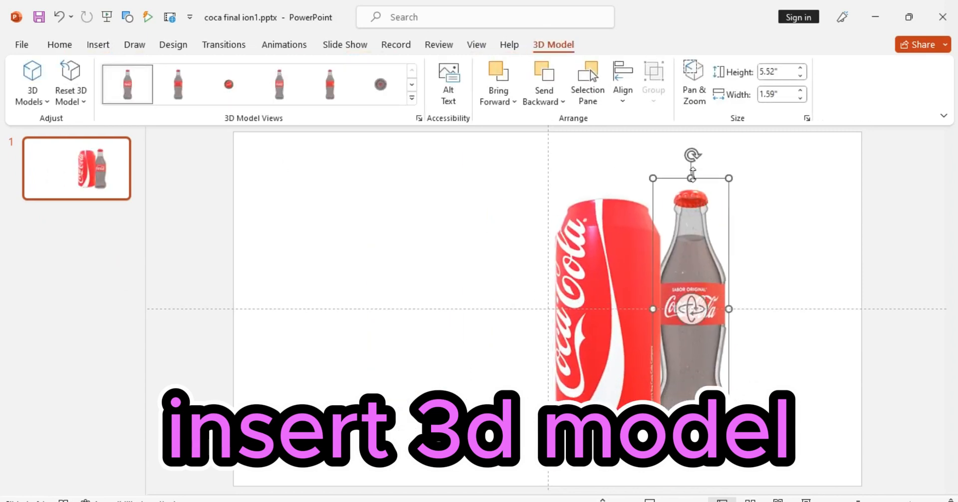
{"action": "left_click_drag", "start_coordinate": [691, 177], "coordinate": [704, 248]}
{"action": "left_click_drag", "start_coordinate": [592, 296], "coordinate": [405, 302]}
{"action": "left_click_drag", "start_coordinate": [698, 314], "coordinate": [687, 308]}
{"action": "left_click_drag", "start_coordinate": [667, 294], "coordinate": [647, 287]}
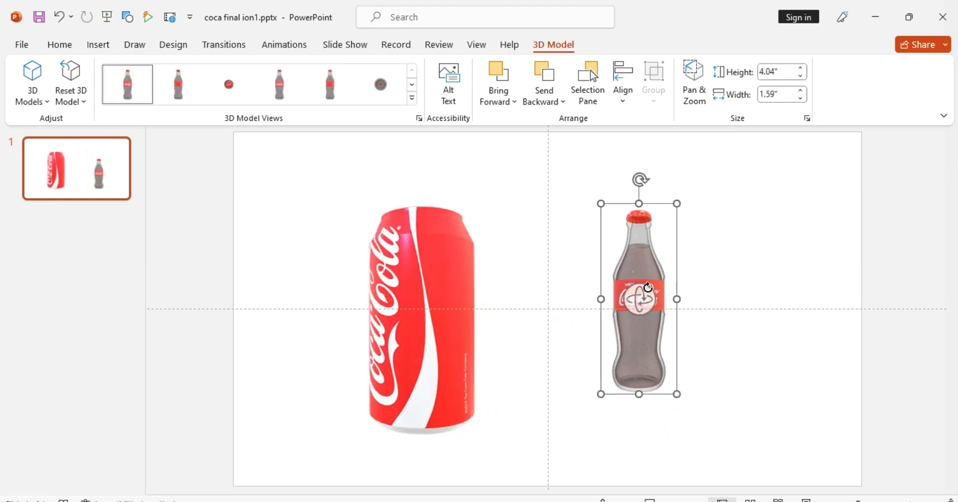
{"action": "left_click_drag", "start_coordinate": [676, 203], "coordinate": [704, 187]}
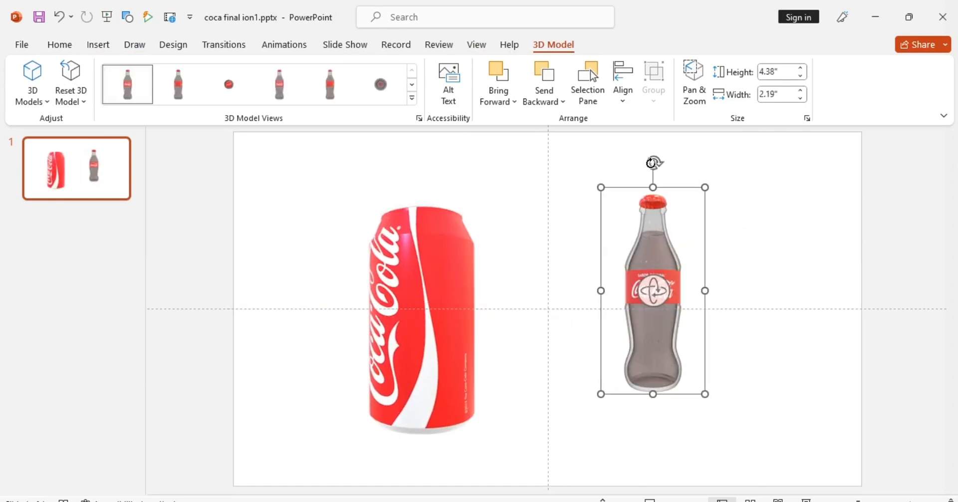
Rotate both 3D models to face their tops forward, and move the can closer to the slide centre.
{"action": "left_click_drag", "start_coordinate": [650, 274], "coordinate": [654, 403]}
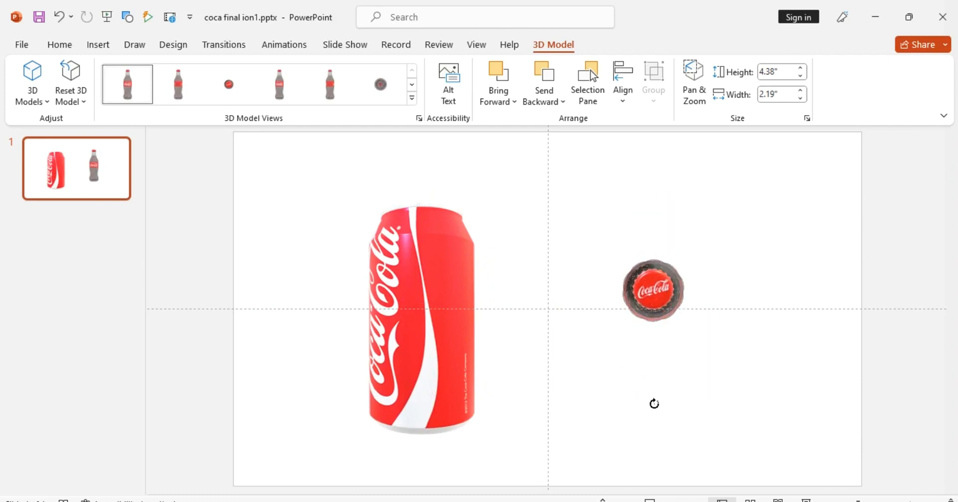
{"action": "left_click", "coordinate": [447, 281]}
{"action": "left_click_drag", "start_coordinate": [422, 314], "coordinate": [433, 457]}
{"action": "left_click_drag", "start_coordinate": [423, 325], "coordinate": [481, 278]}
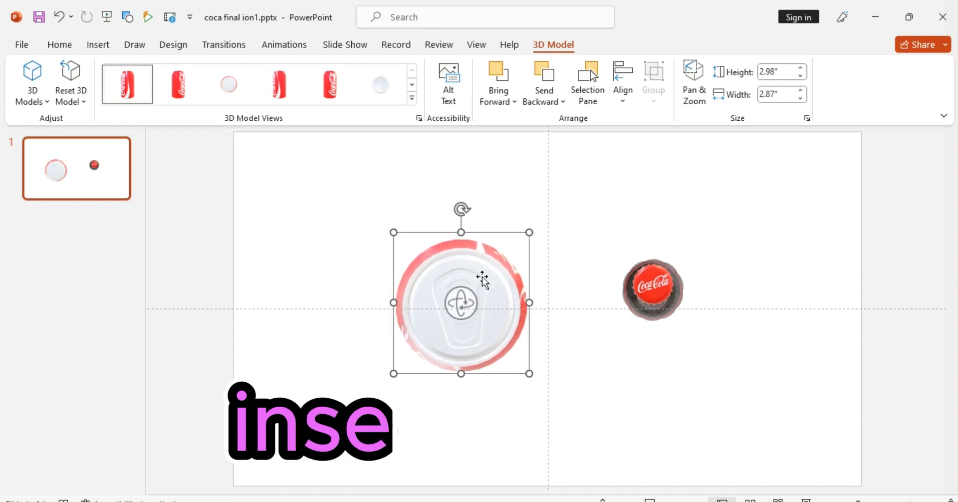
Enlarge the bottle model and position it level with the can, just right of the vertical centre guide.
{"action": "left_click", "coordinate": [655, 276]}
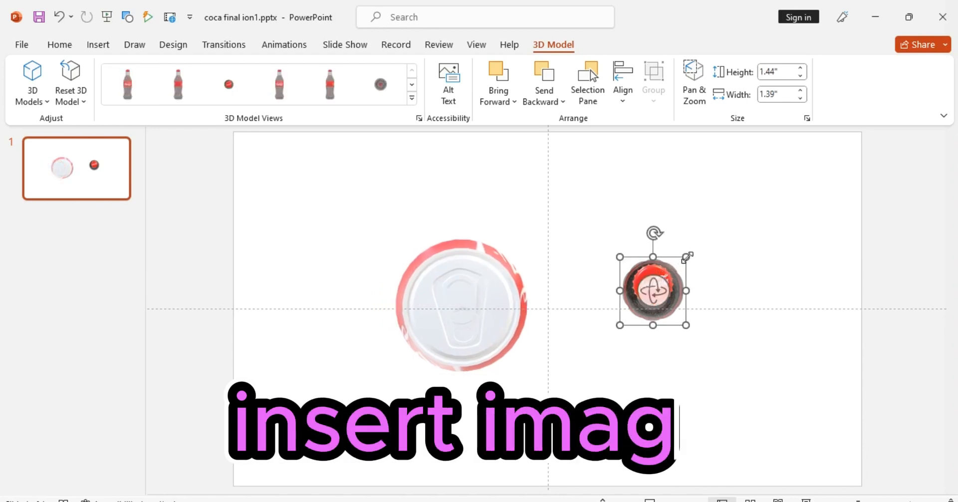
{"action": "left_click_drag", "start_coordinate": [686, 257], "coordinate": [711, 230]}
{"action": "left_click_drag", "start_coordinate": [679, 257], "coordinate": [636, 285]}
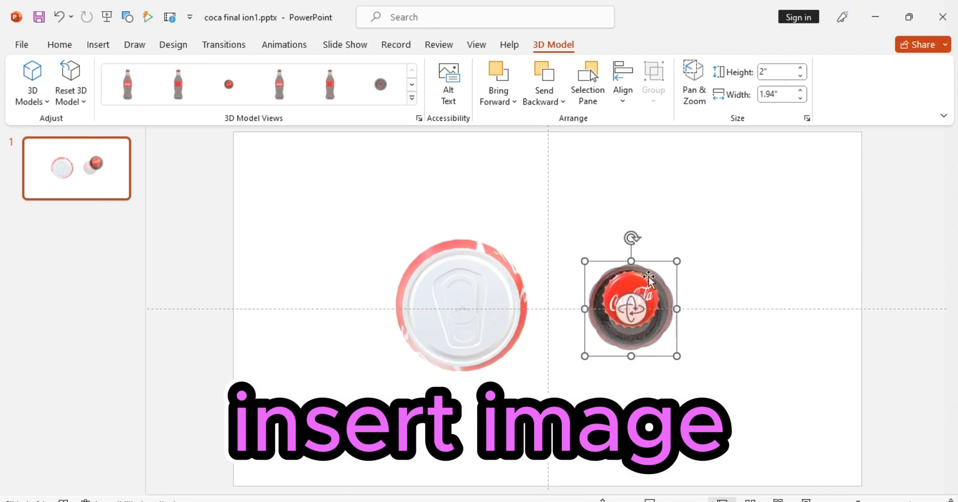
{"action": "left_click_drag", "start_coordinate": [674, 259], "coordinate": [696, 241]}
{"action": "left_click_drag", "start_coordinate": [646, 278], "coordinate": [639, 293]}
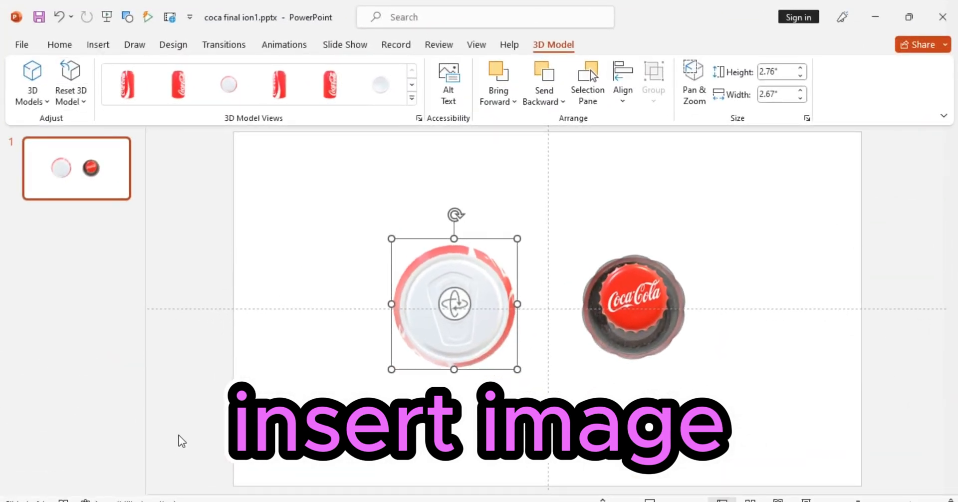
Insert the pictures coca-cola-png-41660.png and the kisspng Coca-Cola logo from the coca folder in Downloads.
{"action": "left_click", "coordinate": [100, 45]}
{"action": "left_click", "coordinate": [112, 90]}
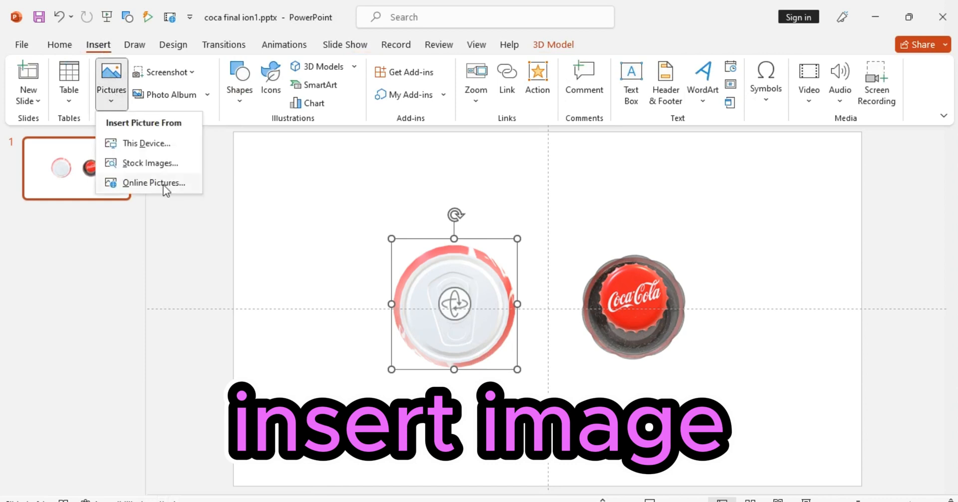
{"action": "left_click", "coordinate": [163, 148]}
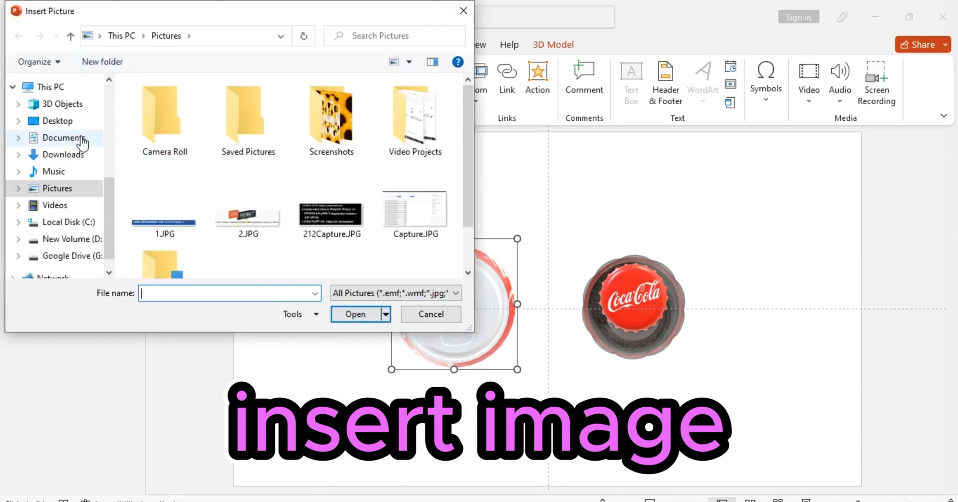
{"action": "left_click", "coordinate": [75, 155]}
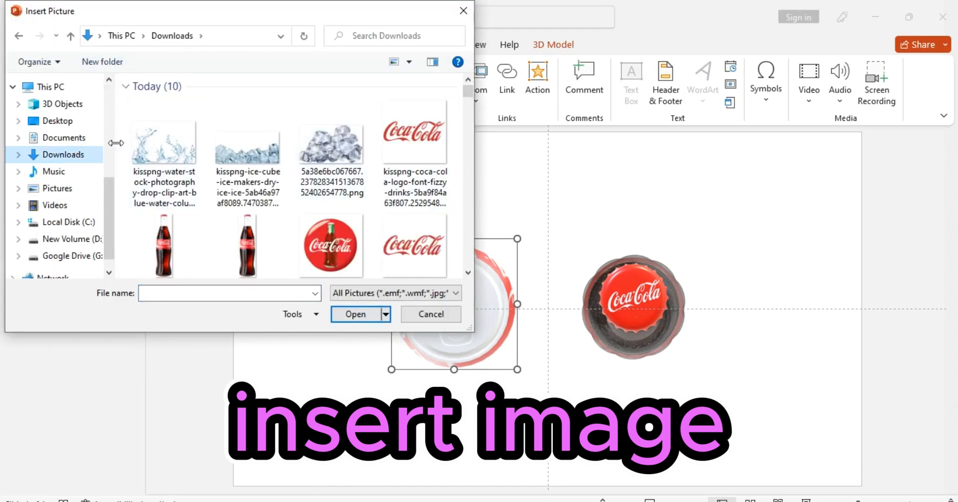
{"action": "scroll", "coordinate": [467, 271], "scroll_direction": "down", "scroll_amount": 3}
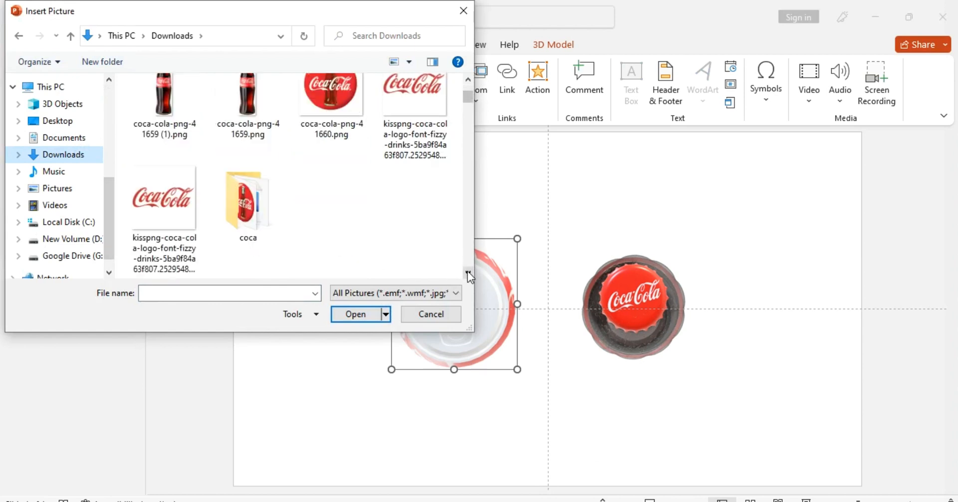
{"action": "double_click", "coordinate": [259, 177]}
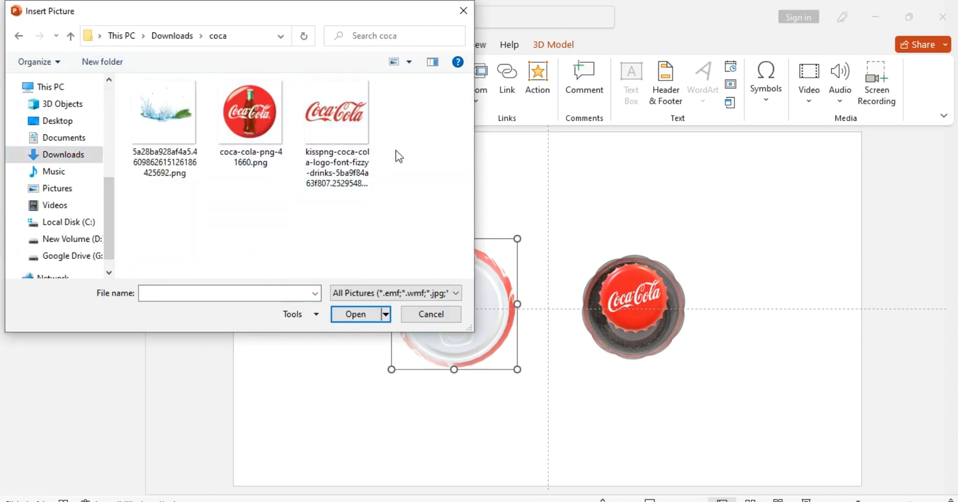
{"action": "left_click_drag", "start_coordinate": [420, 147], "coordinate": [268, 117]}
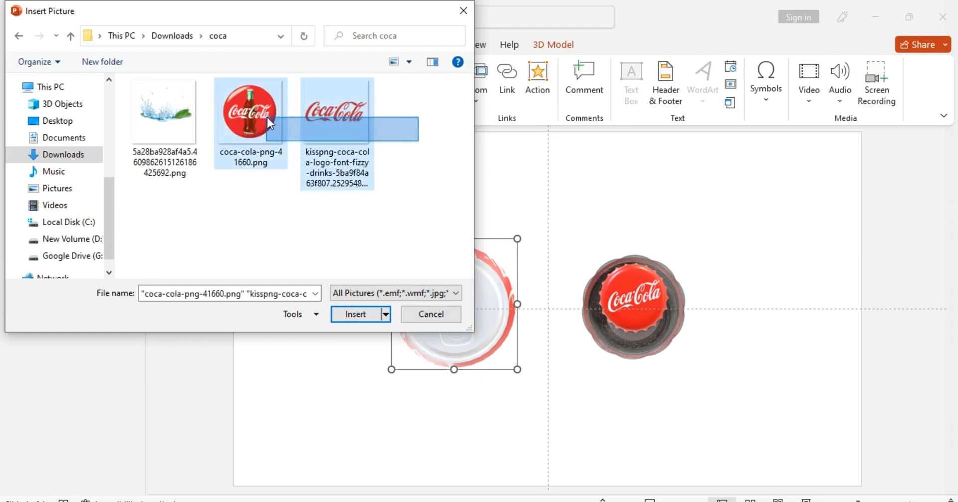
{"action": "left_click", "coordinate": [370, 314]}
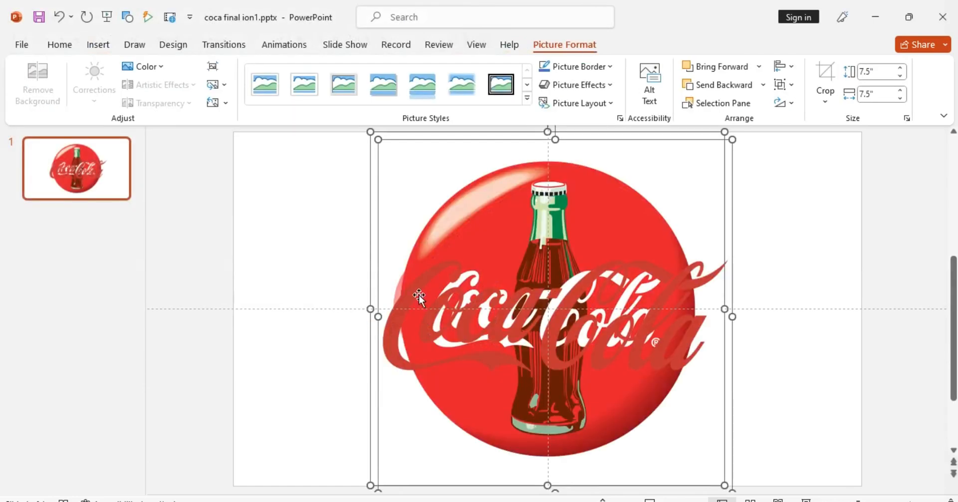
Move both pictures off the bottle model, and place the Coca-Cola script logo along the slide's upper edge.
{"action": "left_click_drag", "start_coordinate": [564, 321], "coordinate": [349, 289]}
{"action": "left_click", "coordinate": [608, 239]}
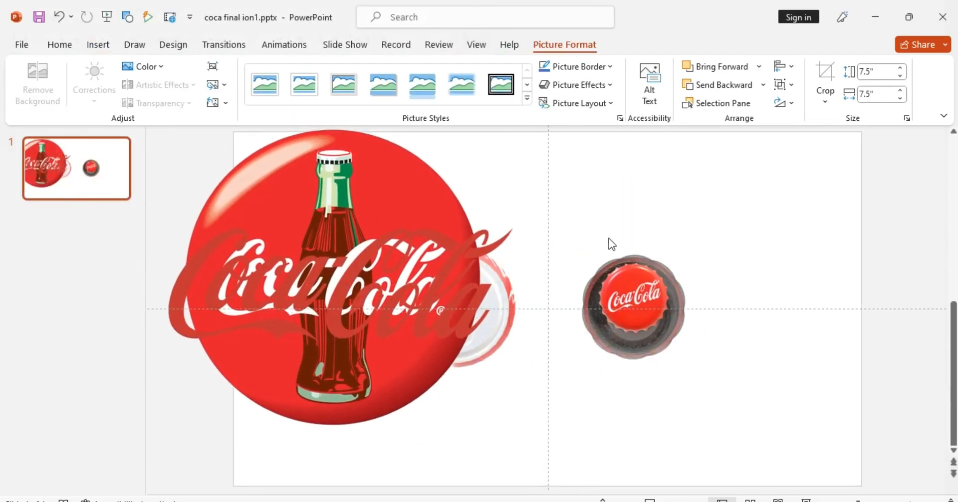
{"action": "left_click", "coordinate": [446, 289]}
{"action": "left_click_drag", "start_coordinate": [445, 288], "coordinate": [587, 195]}
Shrink the round Coca-Cola badge picture to about 4.39" square and place it over the can model.
{"action": "left_click", "coordinate": [277, 307]}
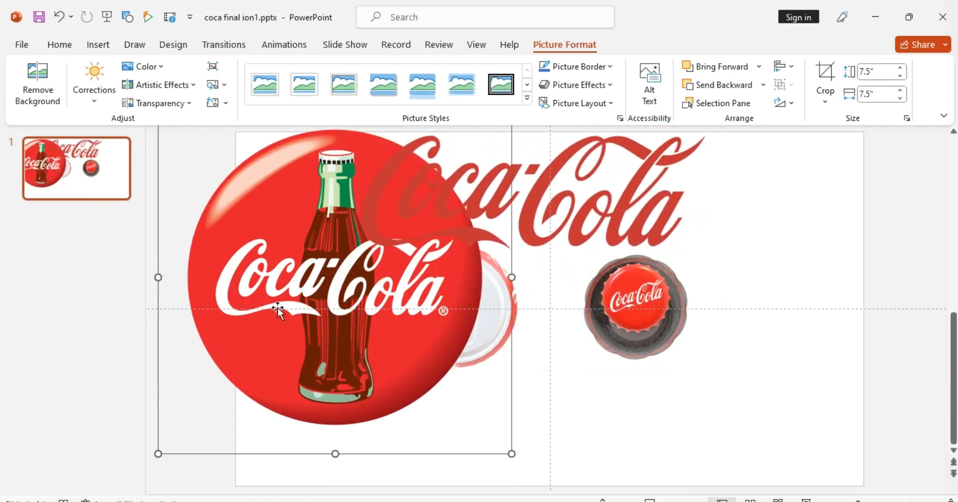
{"action": "left_click_drag", "start_coordinate": [157, 452], "coordinate": [289, 318]}
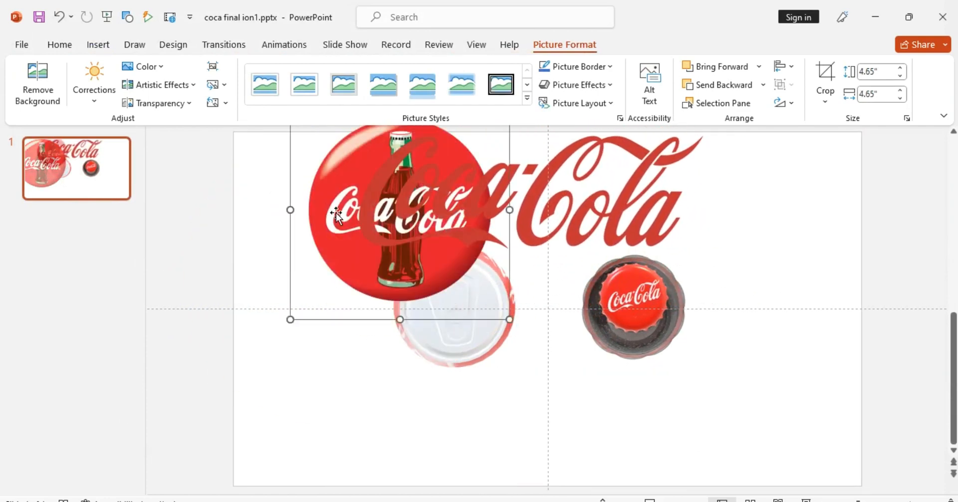
{"action": "left_click_drag", "start_coordinate": [336, 212], "coordinate": [376, 307]}
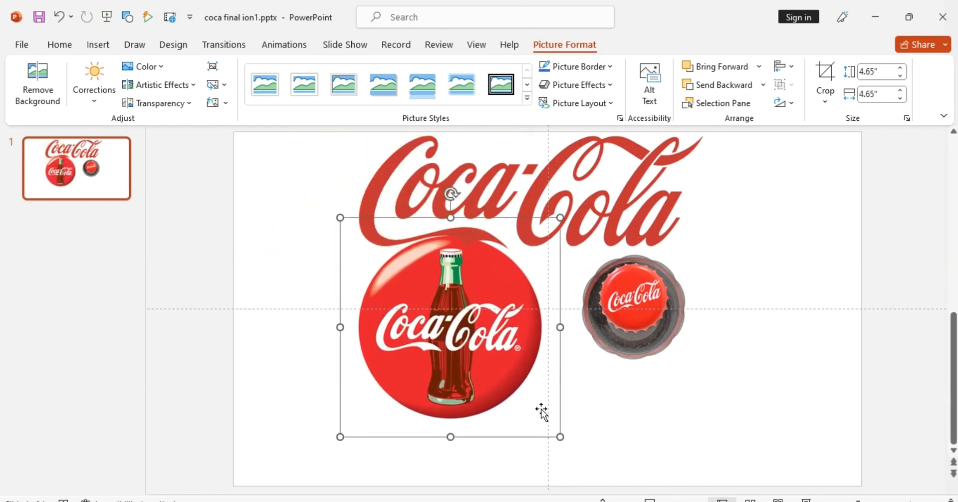
{"action": "left_click_drag", "start_coordinate": [560, 437], "coordinate": [547, 421]}
{"action": "left_click", "coordinate": [424, 334]}
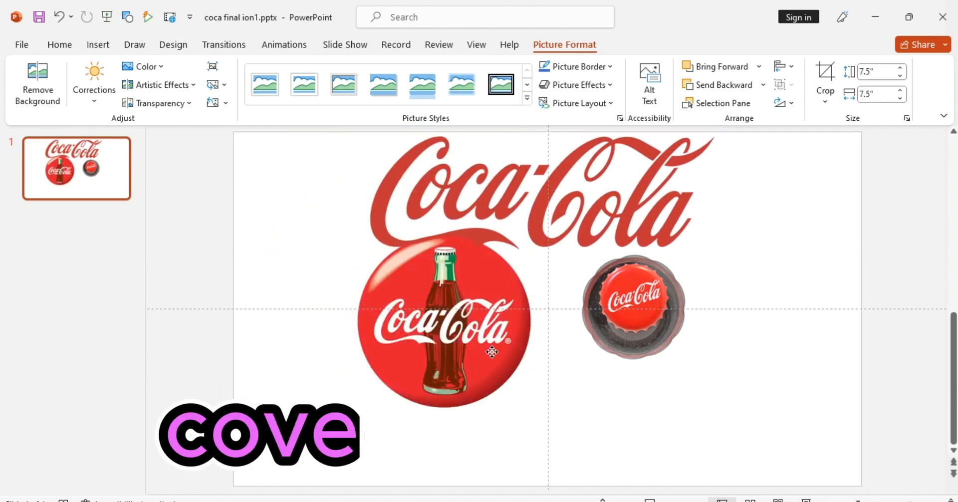
Place a copy of the round badge over the bottle model, and shift the script logo slightly to the right.
{"action": "left_click_drag", "start_coordinate": [421, 388], "coordinate": [637, 363]}
{"action": "right_click", "coordinate": [625, 198]}
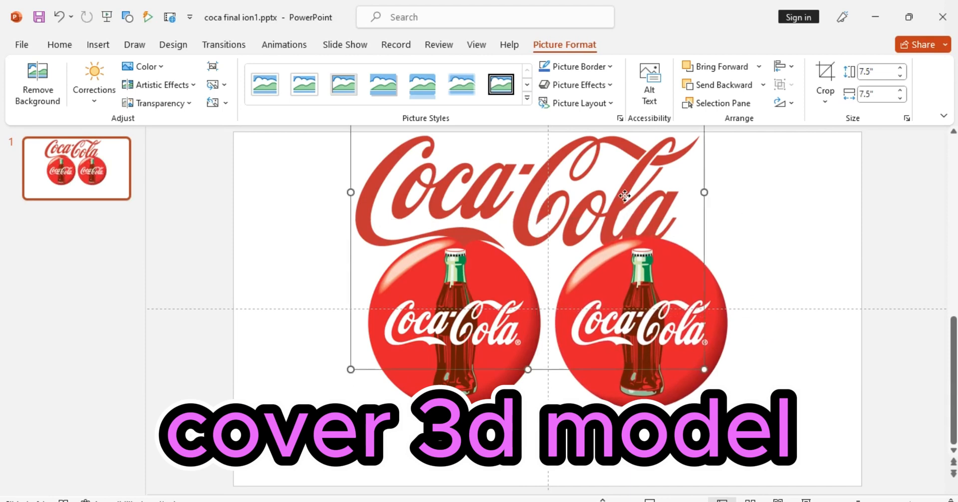
{"action": "left_click", "coordinate": [683, 370]}
{"action": "left_click_drag", "start_coordinate": [582, 213], "coordinate": [623, 216]}
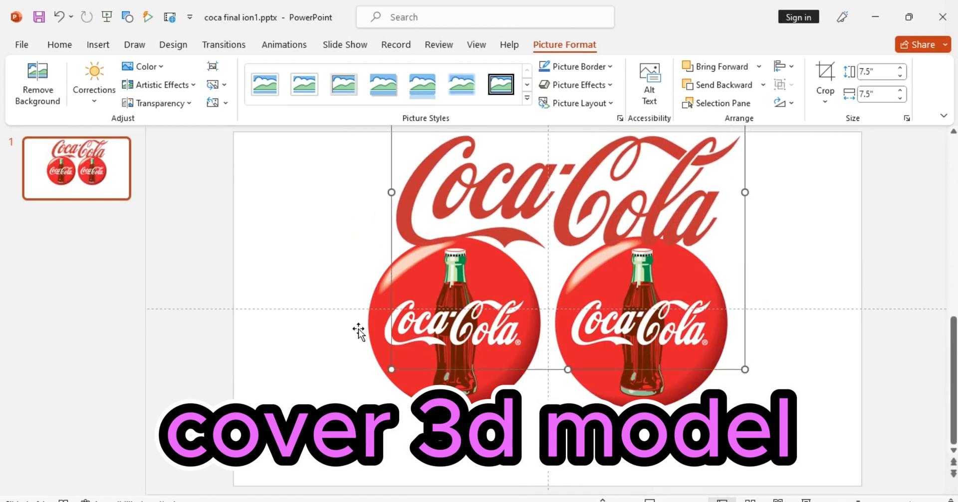
Tilt the left badge clockwise and the right badge counterclockwise.
{"action": "left_click_drag", "start_coordinate": [453, 196], "coordinate": [502, 223]}
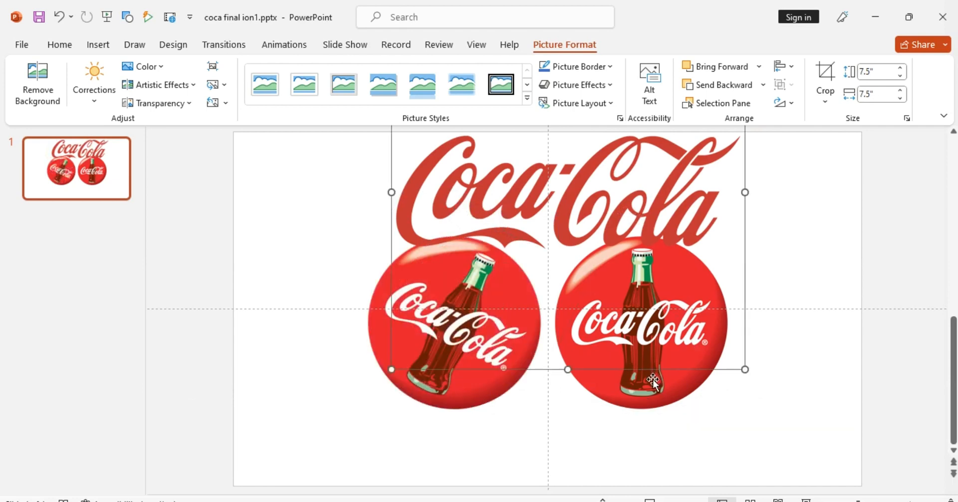
{"action": "left_click_drag", "start_coordinate": [641, 195], "coordinate": [560, 223]}
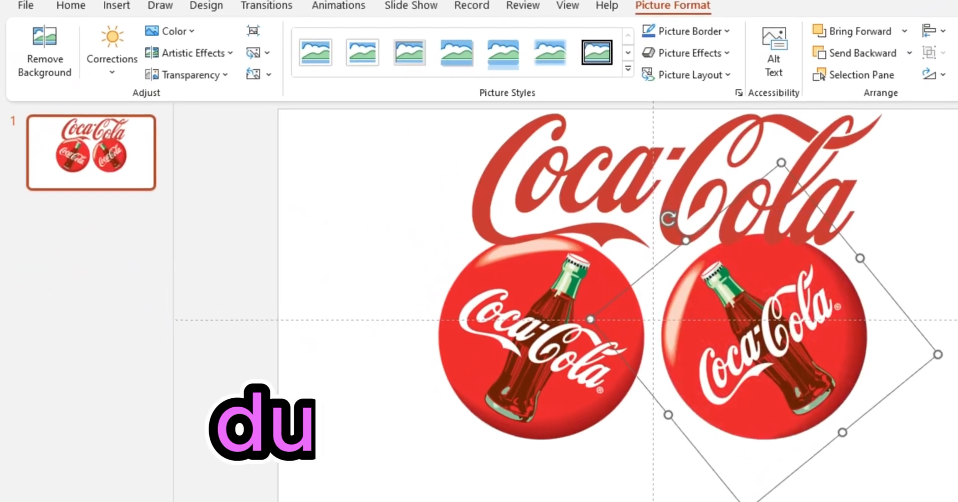
{"action": "left_click", "coordinate": [896, 305]}
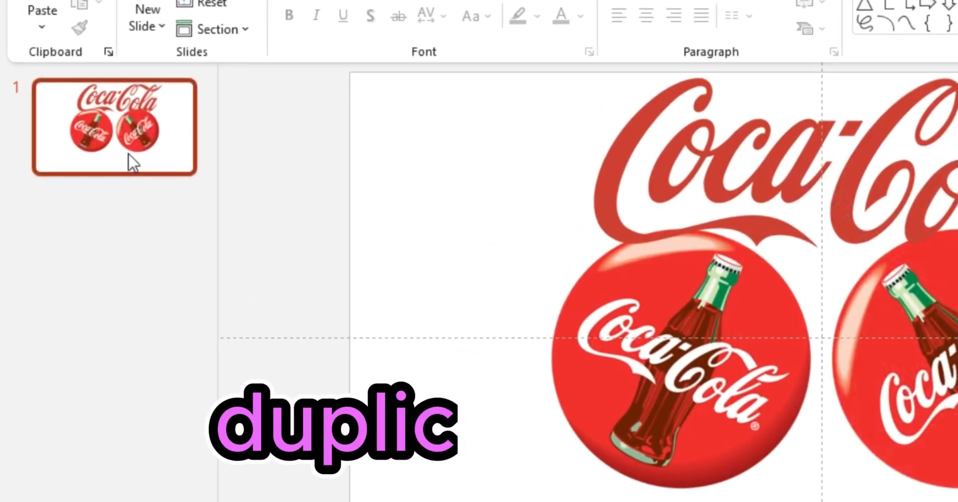
Duplicate slide 1, and move the script logo above the upper edge of the new slide.
{"action": "right_click", "coordinate": [132, 162]}
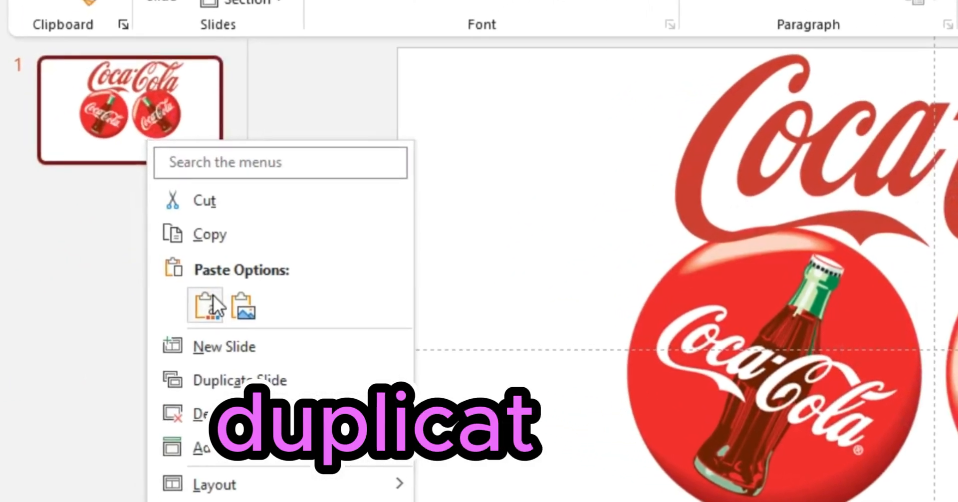
{"action": "left_click", "coordinate": [228, 379]}
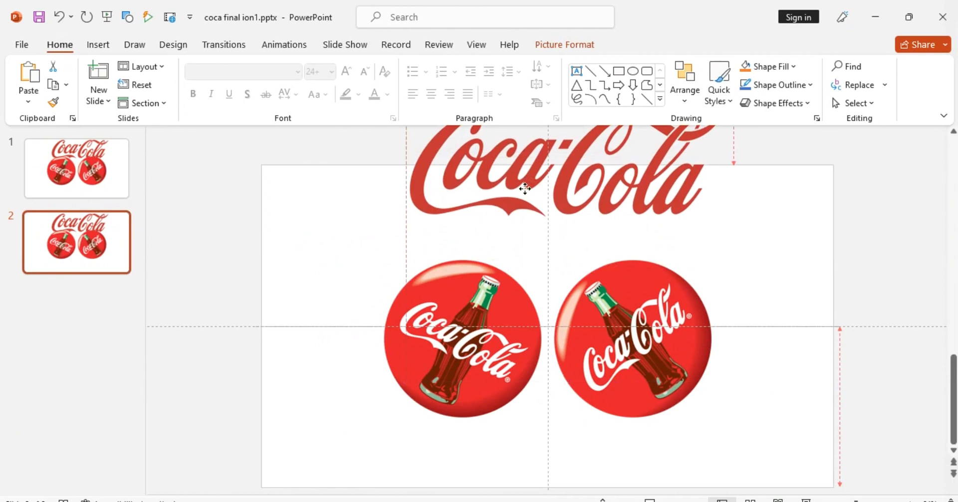
{"action": "left_click_drag", "start_coordinate": [524, 188], "coordinate": [524, 135]}
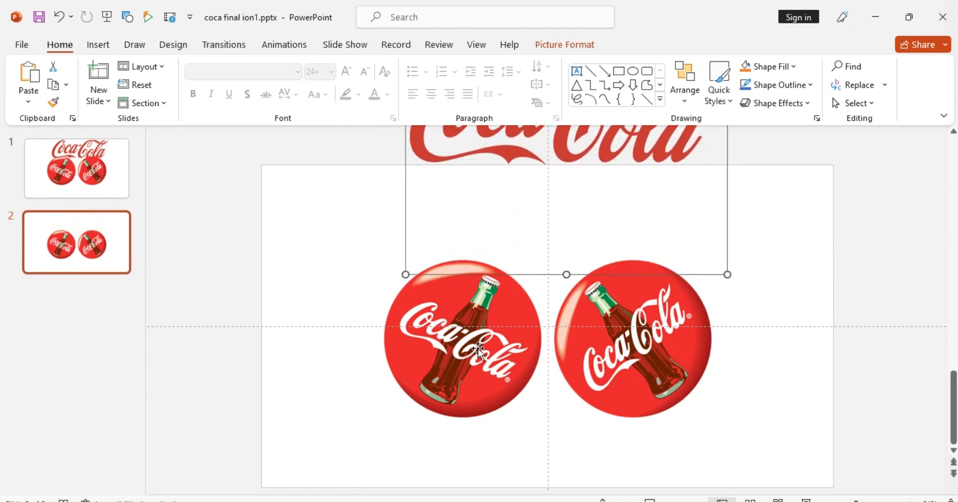
Shrink the right badge on slide 2, straighten it upright, and move it into the slide's upper-right corner.
{"action": "left_click", "coordinate": [753, 417]}
{"action": "left_click", "coordinate": [663, 377]}
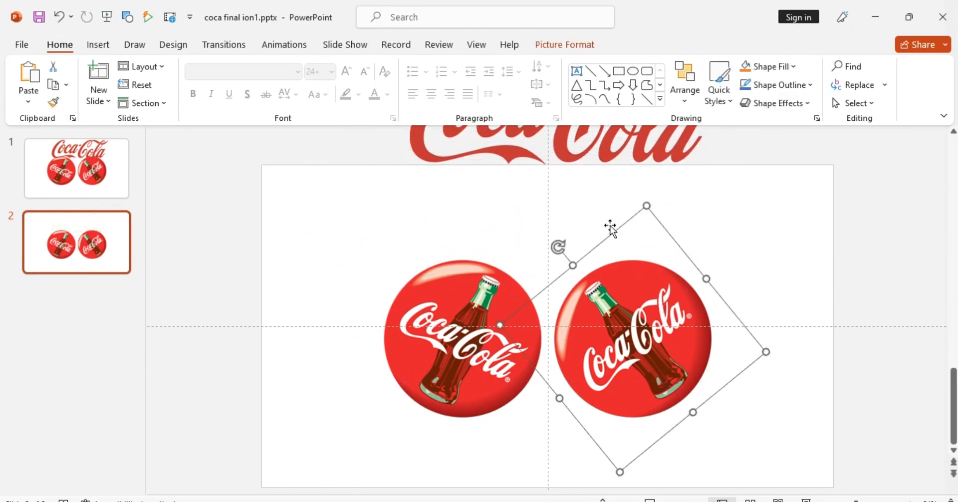
{"action": "left_click_drag", "start_coordinate": [645, 205], "coordinate": [637, 268]}
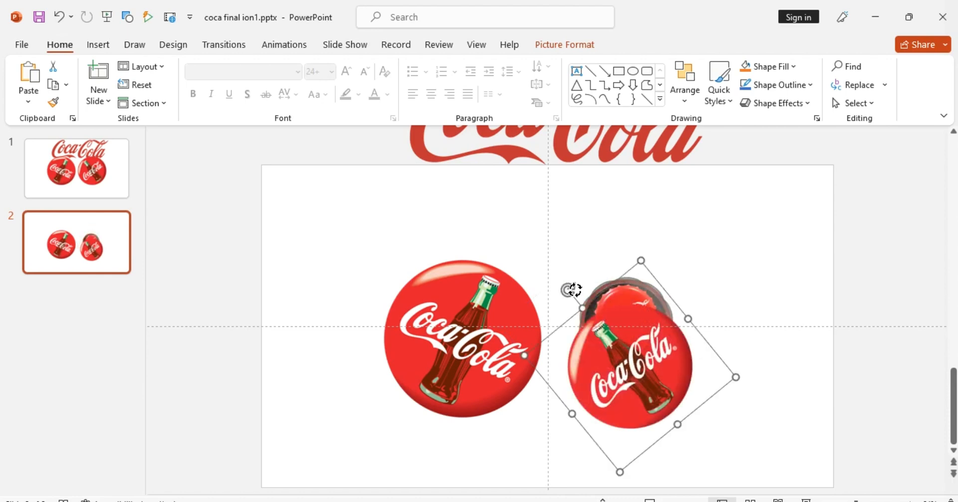
{"action": "left_click_drag", "start_coordinate": [571, 291], "coordinate": [622, 267]}
{"action": "left_click_drag", "start_coordinate": [657, 356], "coordinate": [794, 224]}
{"action": "left_click_drag", "start_coordinate": [758, 133], "coordinate": [768, 133]}
{"action": "left_click_drag", "start_coordinate": [696, 302], "coordinate": [748, 228]}
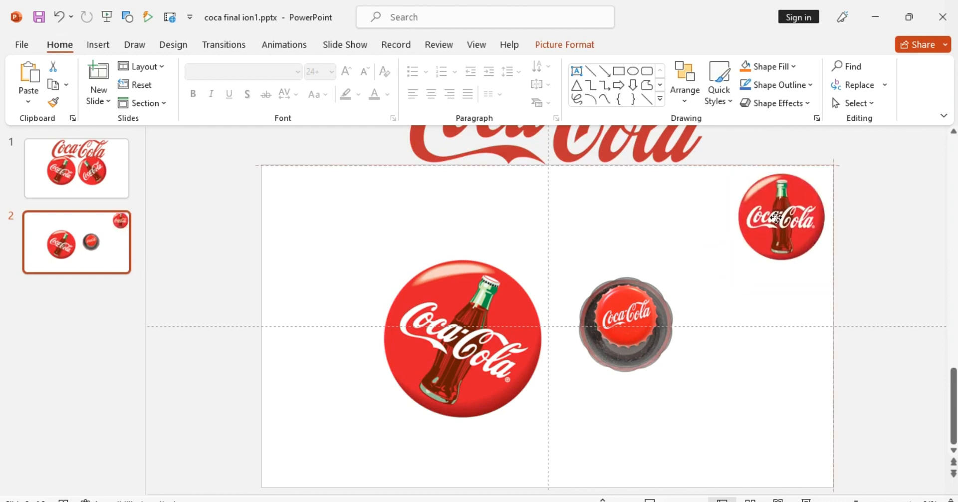
Straighten the left badge upright, shrink it, and move it into the slide's upper-left corner, roughly level with the right badge.
{"action": "left_click", "coordinate": [488, 293]}
{"action": "left_click_drag", "start_coordinate": [512, 233], "coordinate": [463, 220]}
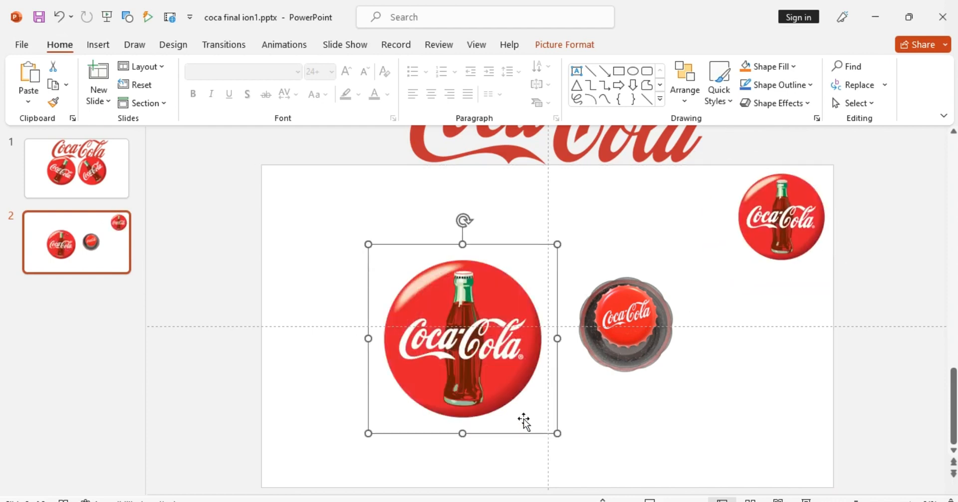
{"action": "left_click_drag", "start_coordinate": [554, 432], "coordinate": [487, 363]}
{"action": "left_click_drag", "start_coordinate": [420, 310], "coordinate": [309, 229]}
{"action": "left_click_drag", "start_coordinate": [379, 273], "coordinate": [368, 266]}
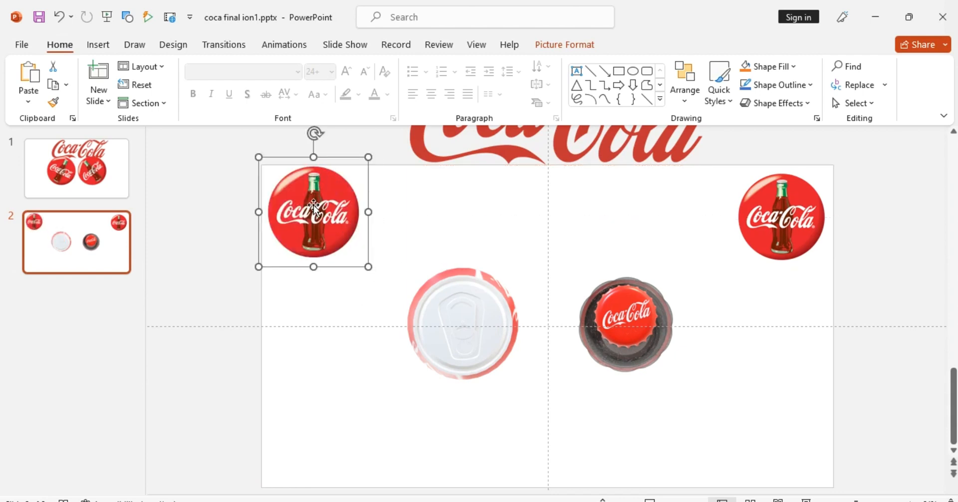
{"action": "left_click_drag", "start_coordinate": [314, 205], "coordinate": [313, 210]}
{"action": "left_click", "coordinate": [784, 230]}
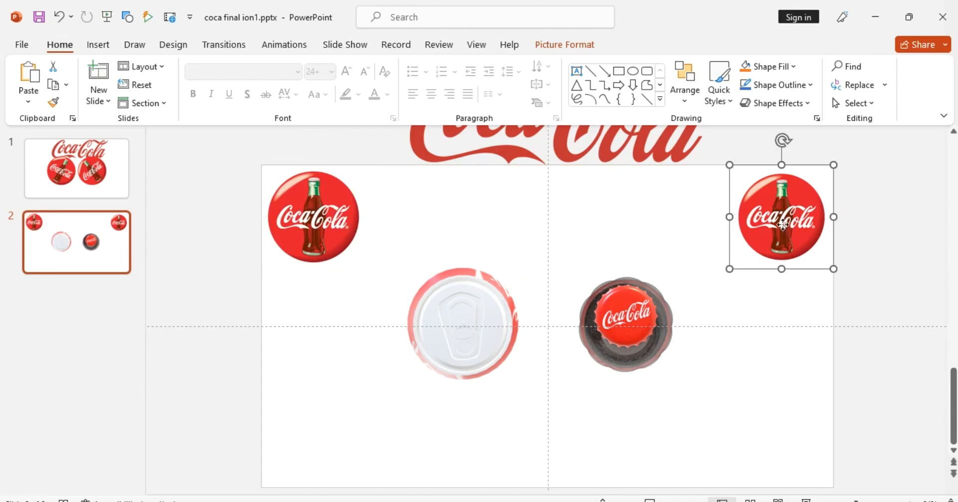
{"action": "left_click", "coordinate": [308, 239]}
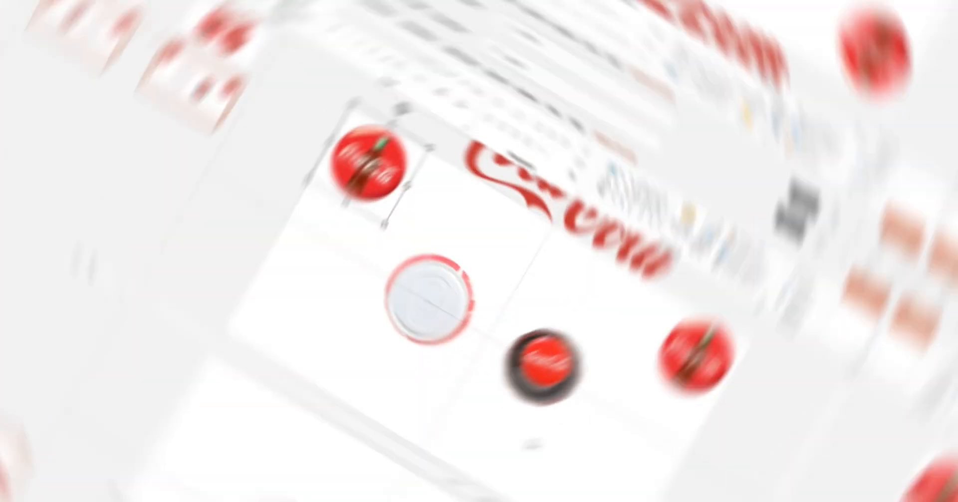
Fill the slide 2 background with a solid red sampled from the bottle cap using the Eyedropper.
{"action": "left_click", "coordinate": [729, 427]}
{"action": "right_click", "coordinate": [728, 424]}
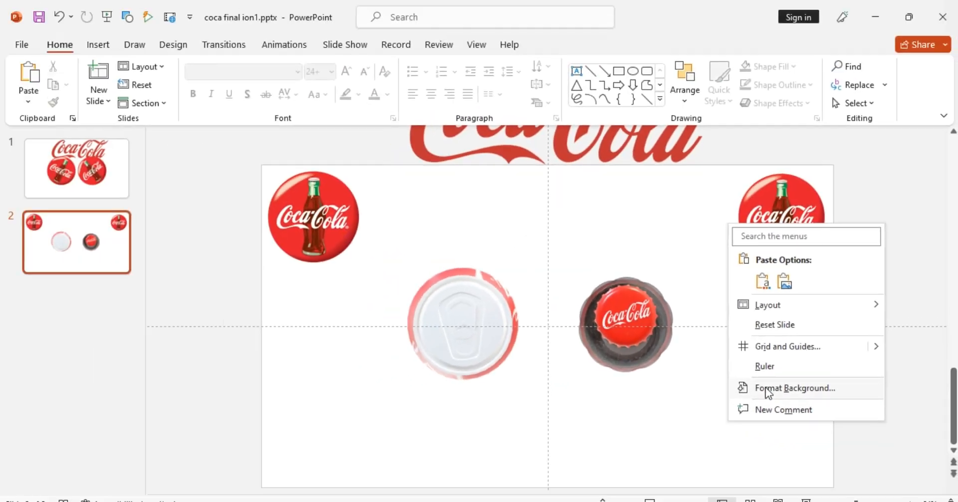
{"action": "left_click", "coordinate": [714, 393]}
{"action": "left_click", "coordinate": [929, 314]}
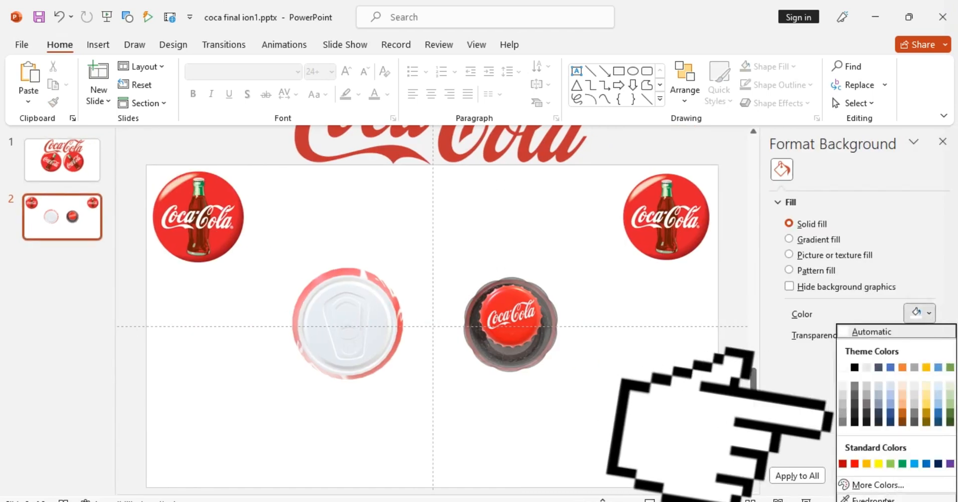
{"action": "left_click", "coordinate": [858, 499]}
{"action": "left_click", "coordinate": [522, 337]}
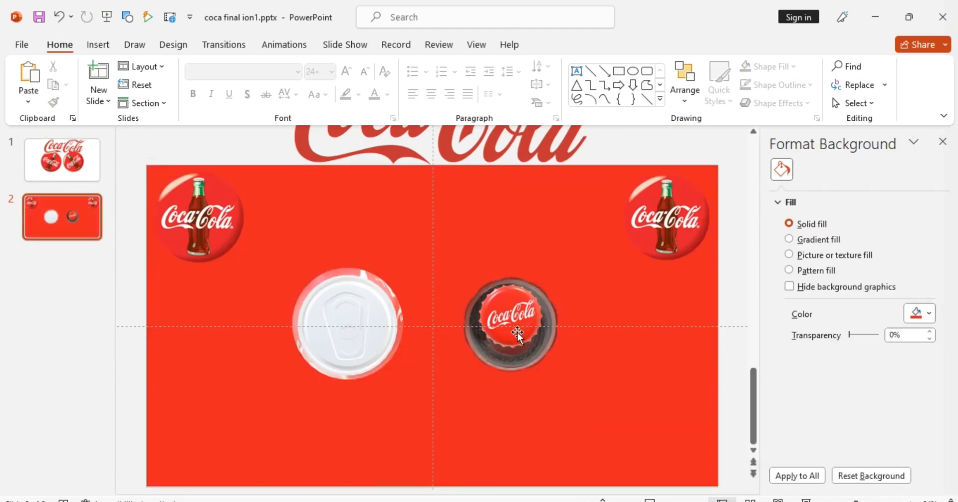
{"action": "left_click", "coordinate": [942, 142]}
Turn the can model to show its front label, tilt it clockwise, and place it in the slide's lower-left area.
{"action": "left_click", "coordinate": [450, 358]}
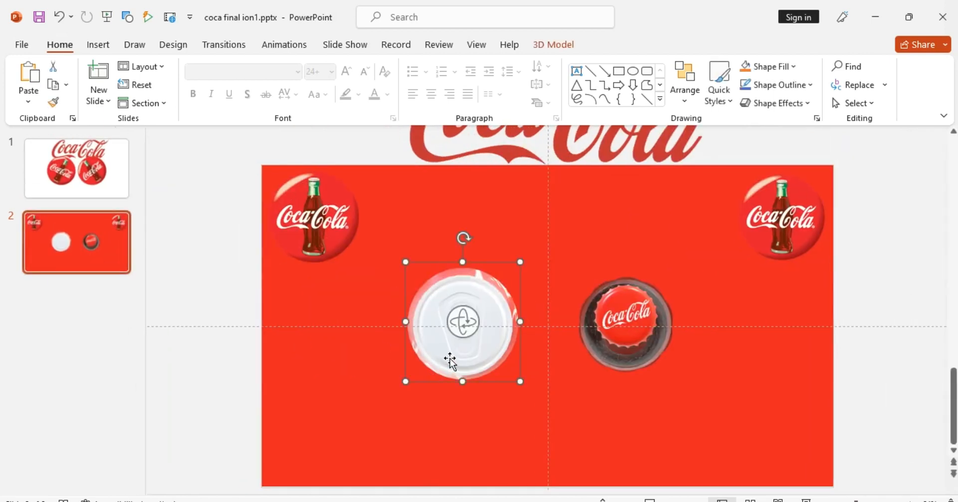
{"action": "left_click_drag", "start_coordinate": [455, 323], "coordinate": [428, 314]}
{"action": "left_click_drag", "start_coordinate": [466, 197], "coordinate": [521, 216]}
{"action": "left_click_drag", "start_coordinate": [450, 314], "coordinate": [370, 332]}
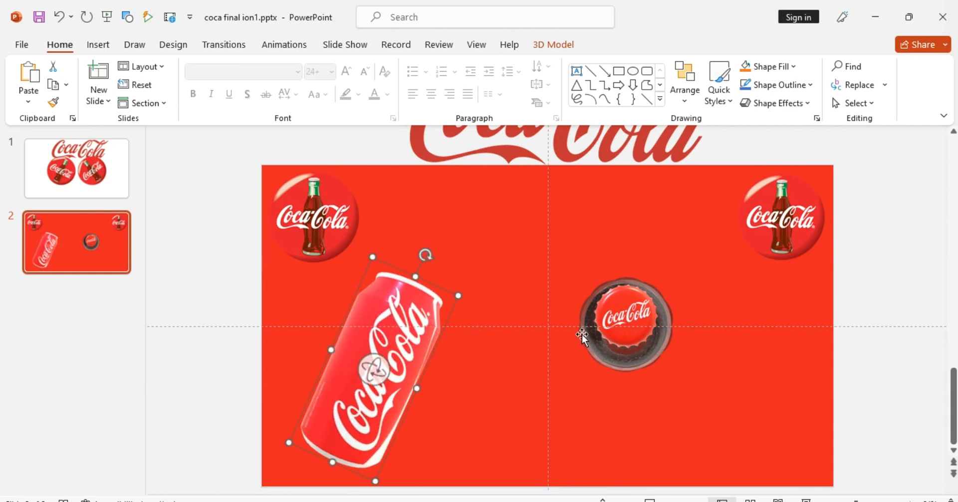
Turn the bottle model to show its full side, tilt it counterclockwise, and place it in the slide's lower-right area.
{"action": "left_click_drag", "start_coordinate": [626, 326], "coordinate": [596, 213]}
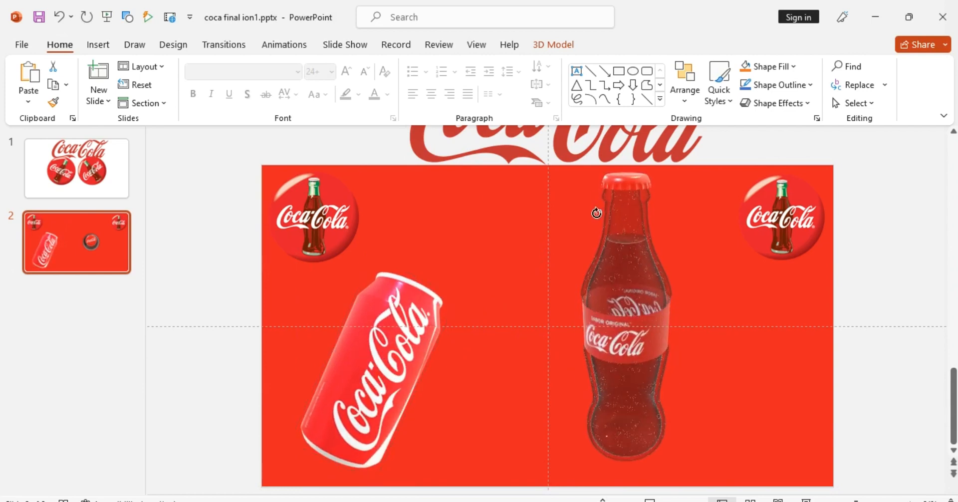
{"action": "left_click_drag", "start_coordinate": [660, 170], "coordinate": [536, 239]}
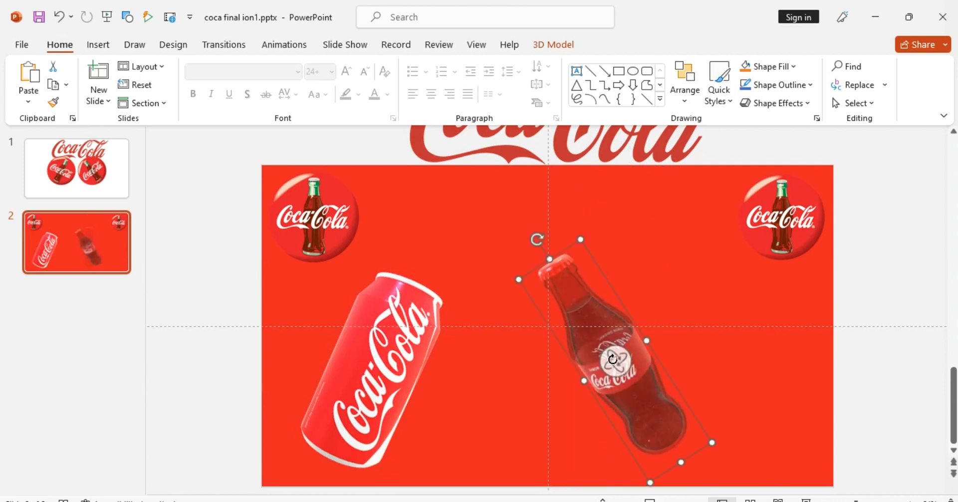
{"action": "left_click_drag", "start_coordinate": [631, 360], "coordinate": [657, 332]}
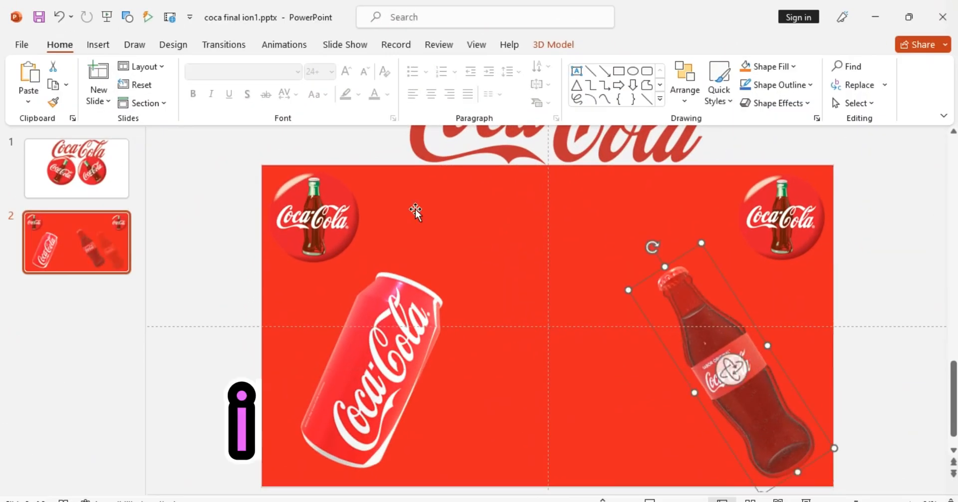
Insert the water splash picture with mint leaves, enlarge it to 7.82" square, and place it over the base of the can.
{"action": "left_click", "coordinate": [99, 45]}
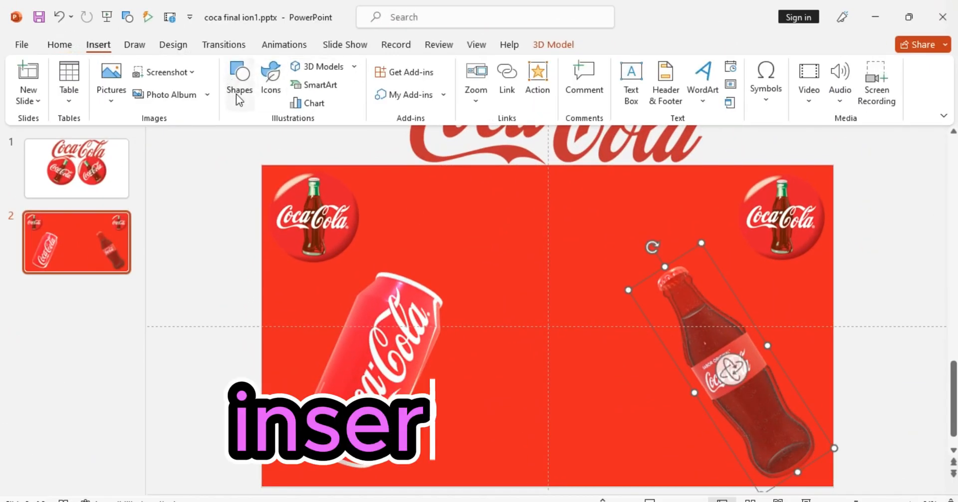
{"action": "left_click", "coordinate": [119, 89]}
{"action": "left_click", "coordinate": [176, 145]}
{"action": "left_click", "coordinate": [175, 145]}
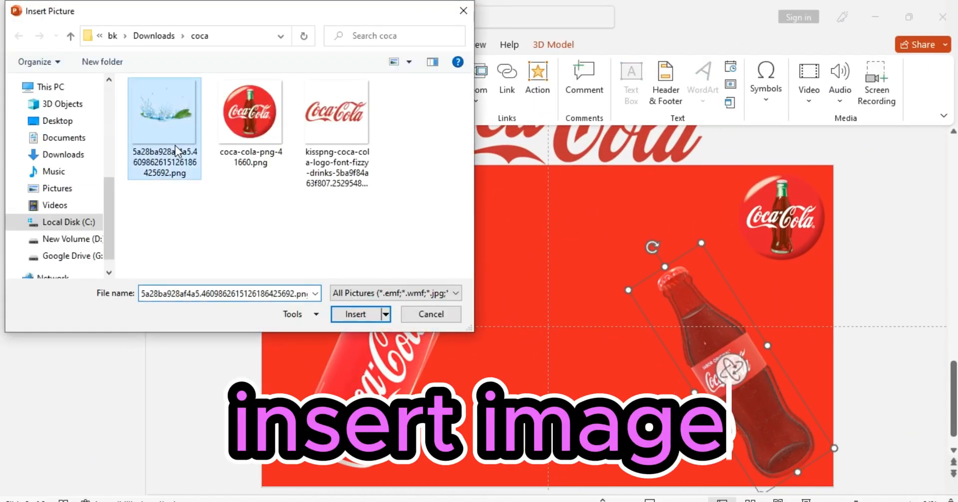
{"action": "left_click", "coordinate": [357, 313]}
{"action": "left_click_drag", "start_coordinate": [324, 461], "coordinate": [327, 462]}
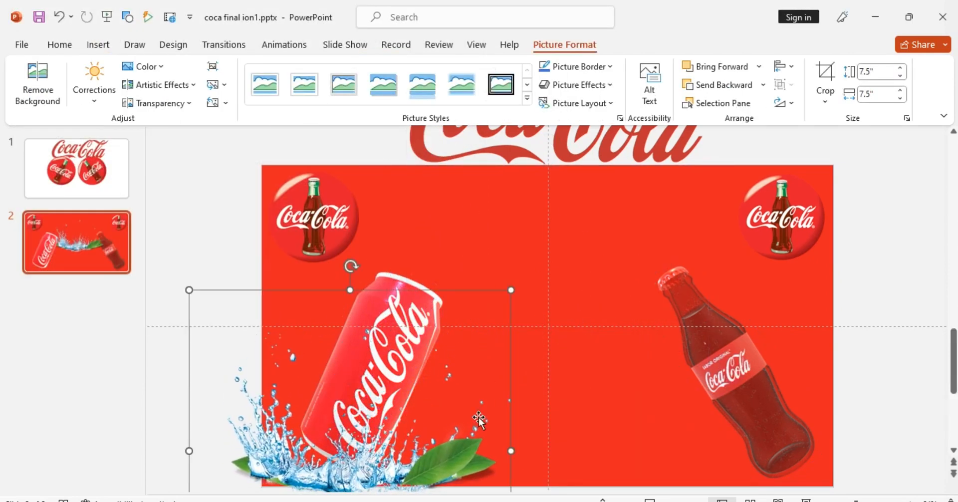
{"action": "mouse_move", "coordinate": [510, 289]}
{"action": "left_mouse_down"}
{"action": "mouse_move", "coordinate": [524, 276]}
{"action": "mouse_move", "coordinate": [517, 284]}
{"action": "left_mouse_up"}
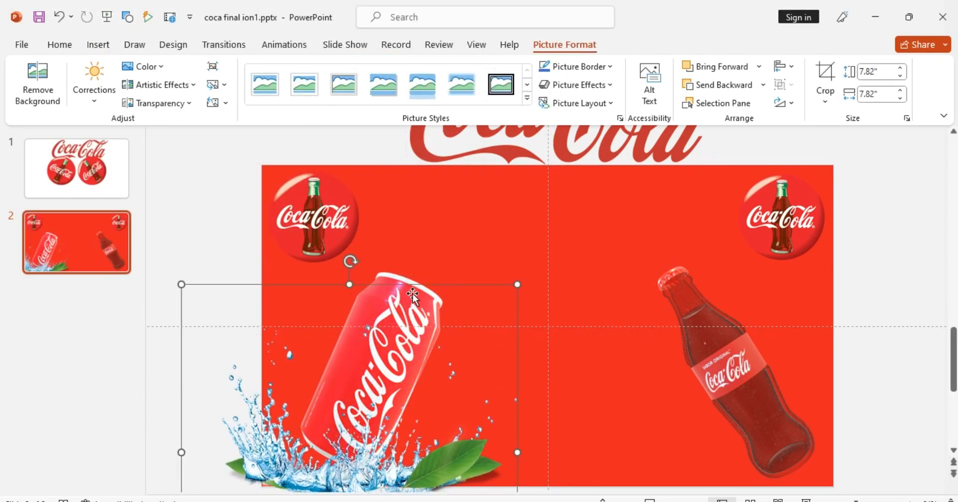
{"action": "left_click_drag", "start_coordinate": [387, 279], "coordinate": [365, 294]}
Duplicate the water splash picture and place the copy over the base of the bottle.
{"action": "left_click", "coordinate": [412, 463]}
{"action": "scroll", "coordinate": [398, 368], "scroll_direction": "down", "scroll_amount": 3}
{"action": "key", "text": "ctrl+c"}
{"action": "key", "text": "ctrl+v"}
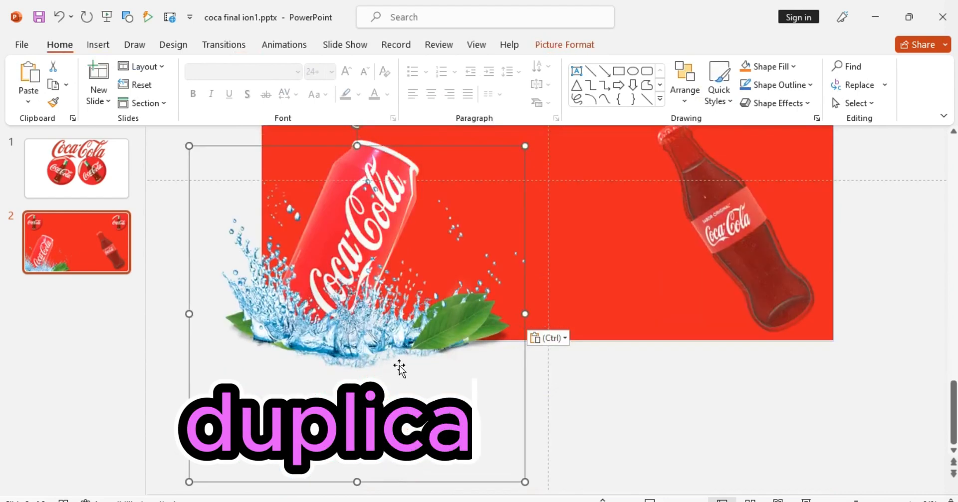
{"action": "left_click_drag", "start_coordinate": [398, 368], "coordinate": [820, 361]}
{"action": "left_click_drag", "start_coordinate": [954, 425], "coordinate": [954, 402]}
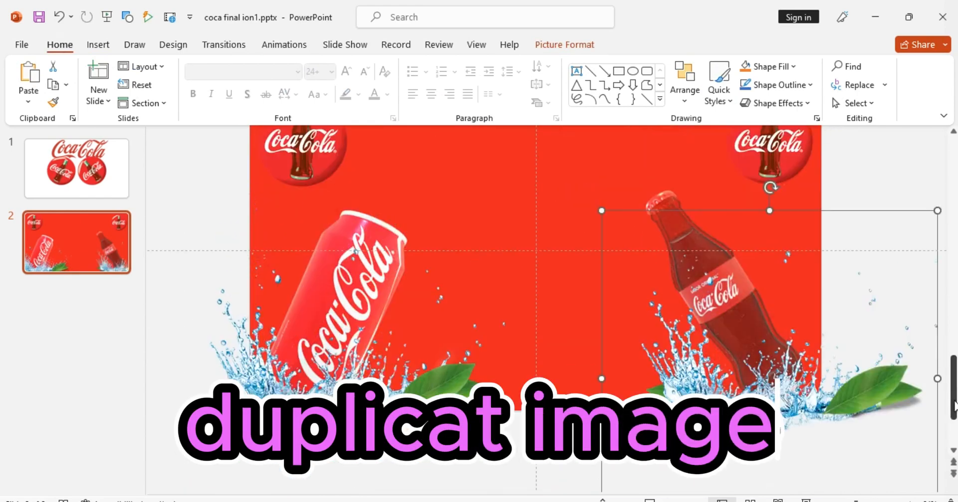
{"action": "scroll", "coordinate": [854, 295], "scroll_direction": "up", "scroll_amount": 2}
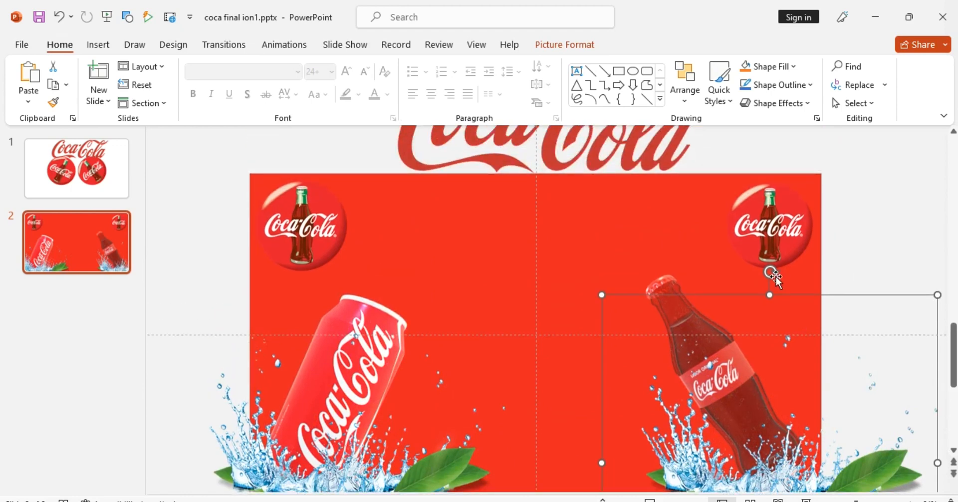
Tilt the bottle's splash counterclockwise and the can's splash clockwise, and shift both slightly outward from the slide's middle.
{"action": "left_click_drag", "start_coordinate": [775, 276], "coordinate": [731, 279]}
{"action": "left_click", "coordinate": [715, 475]}
{"action": "left_click_drag", "start_coordinate": [838, 467], "coordinate": [844, 459]}
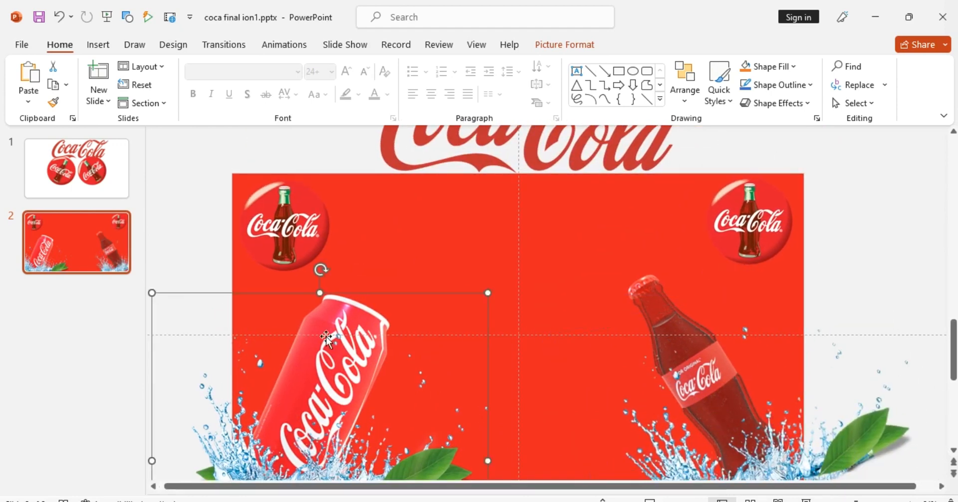
{"action": "left_click_drag", "start_coordinate": [321, 270], "coordinate": [352, 278]}
{"action": "left_click", "coordinate": [953, 450]}
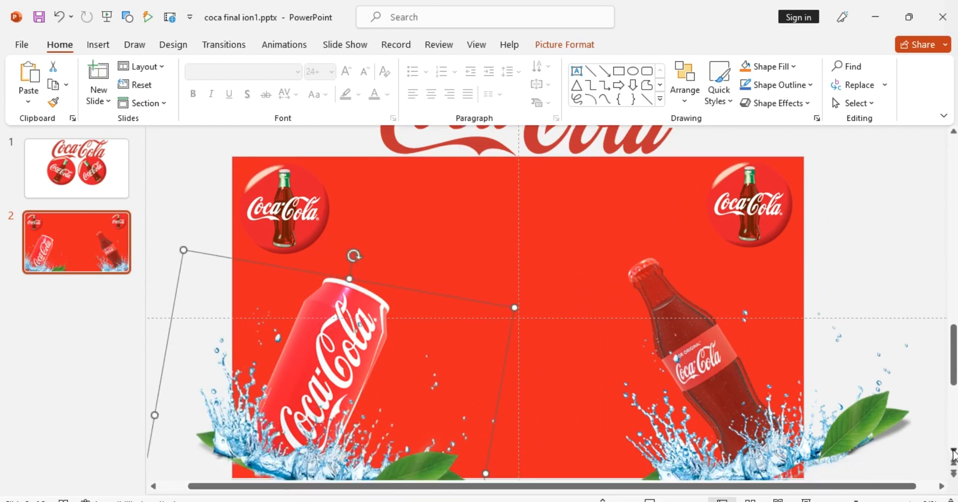
{"action": "left_click_drag", "start_coordinate": [341, 451], "coordinate": [316, 454]}
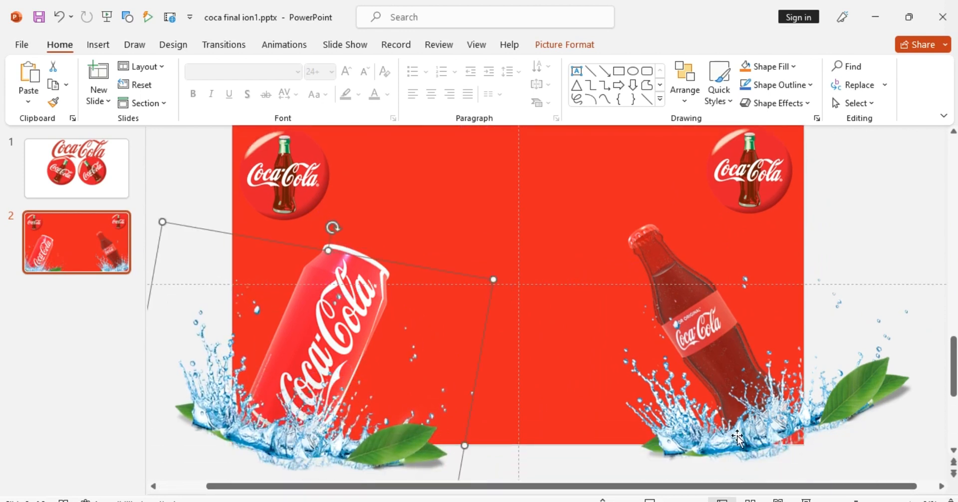
{"action": "left_click_drag", "start_coordinate": [737, 437], "coordinate": [760, 440]}
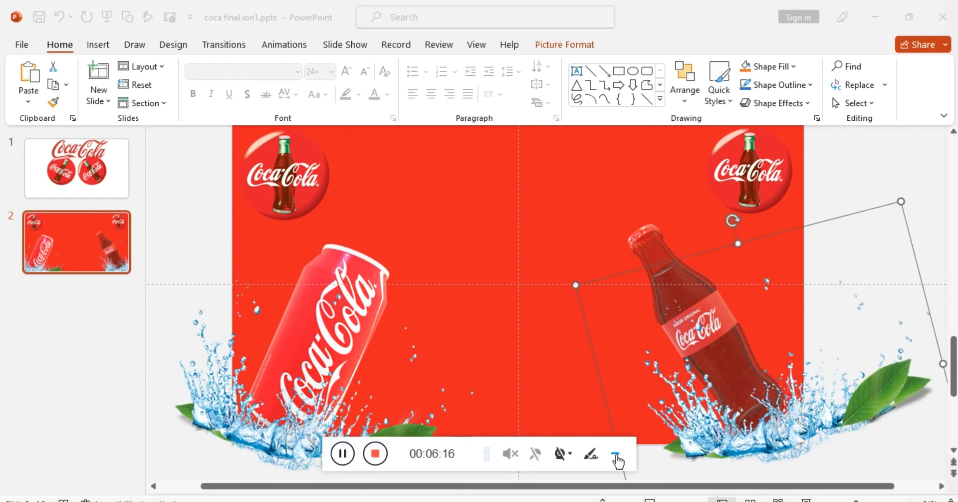
Add the Loved Brands logo on a white oval in the middle of slide 2.
{"action": "left_click", "coordinate": [616, 455]}
{"action": "right_click", "coordinate": [455, 215]}
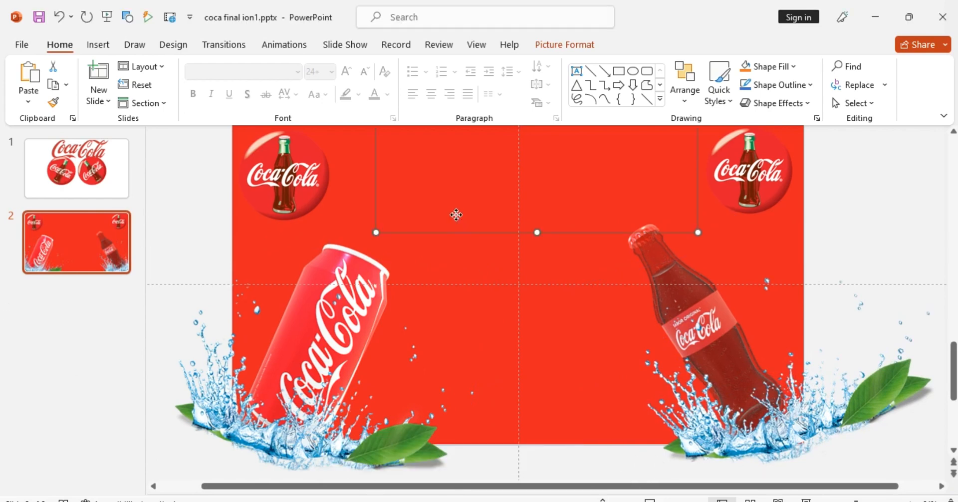
{"action": "right_click", "coordinate": [419, 261]}
{"action": "right_click", "coordinate": [400, 214]}
{"action": "left_click", "coordinate": [434, 284]}
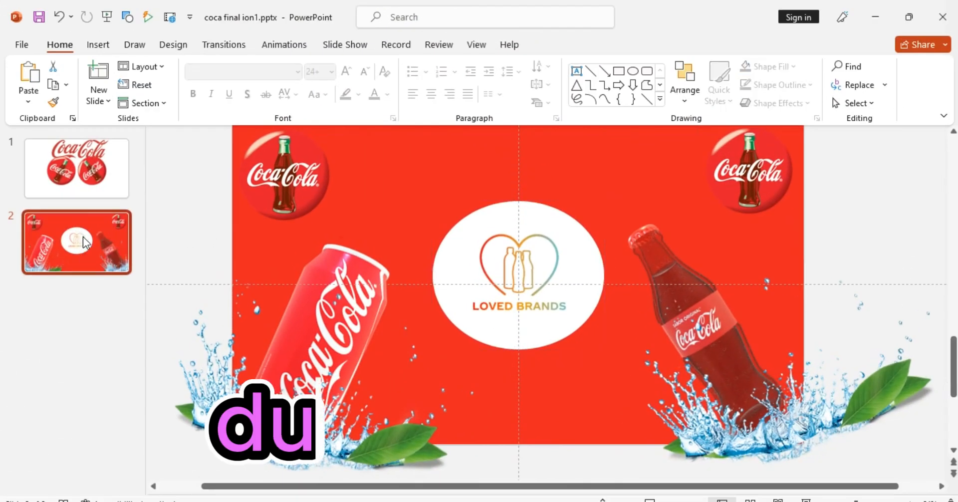
Duplicate slide 2, turn the can model on the new slide to a different side, and nudge its splash slightly down and left.
{"action": "right_click", "coordinate": [82, 240]}
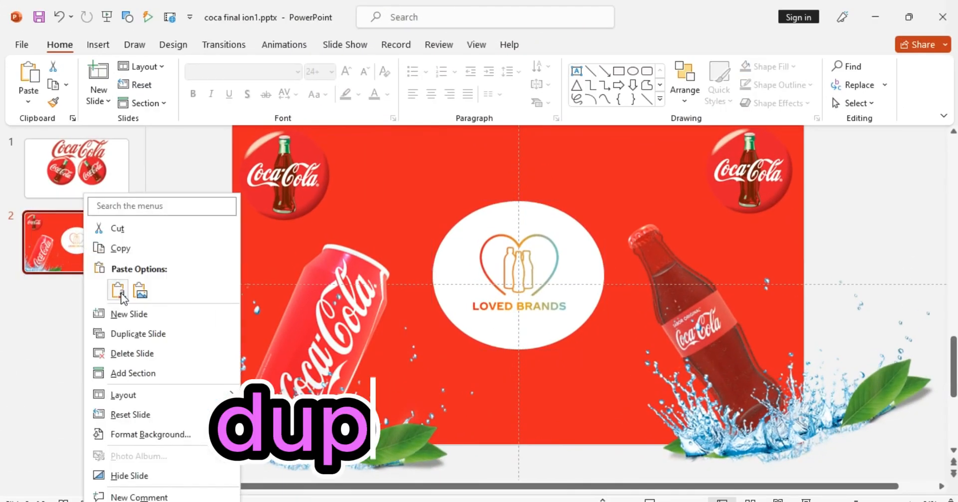
{"action": "left_click", "coordinate": [145, 334]}
{"action": "left_click", "coordinate": [349, 325]}
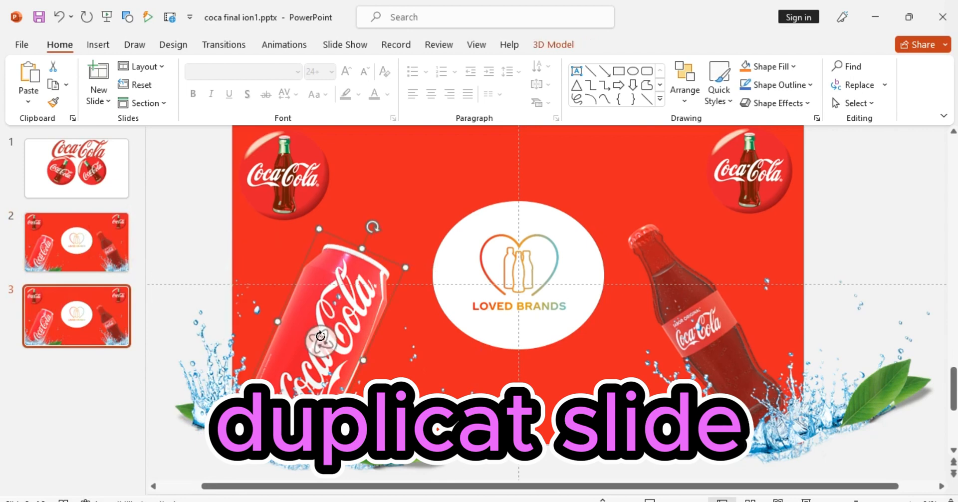
{"action": "left_click_drag", "start_coordinate": [320, 336], "coordinate": [467, 345]}
{"action": "mouse_move", "coordinate": [335, 285]}
{"action": "left_mouse_down"}
{"action": "mouse_move", "coordinate": [326, 303]}
{"action": "mouse_move", "coordinate": [329, 295]}
{"action": "left_mouse_up"}
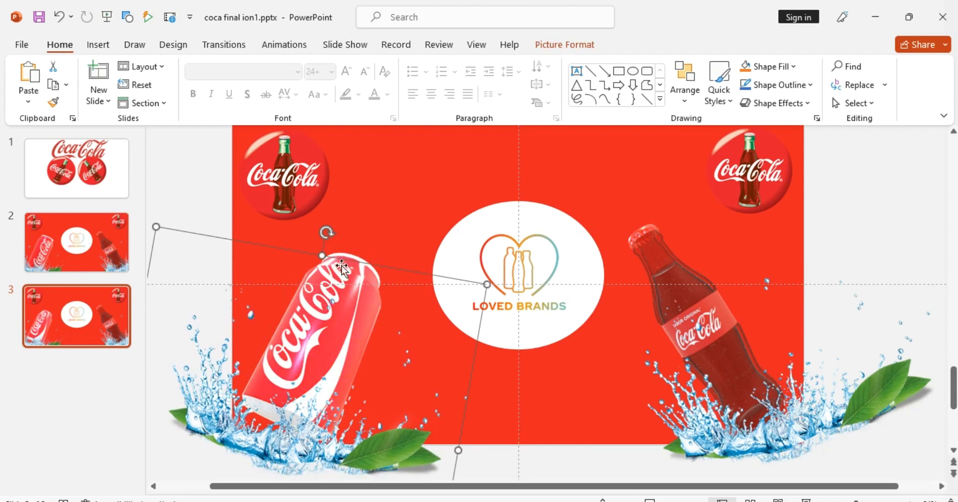